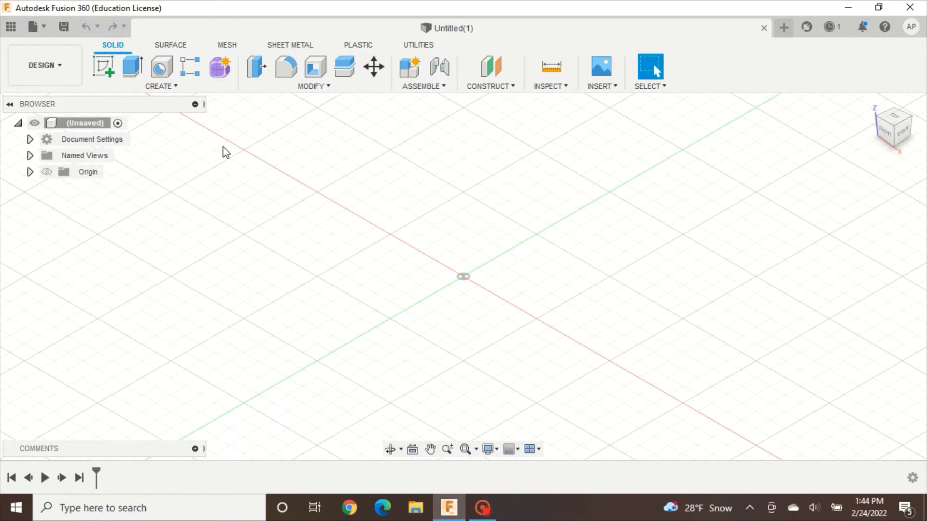
Step: Start a new sketch on the horizontal XY plane and view it straight from the top
left_click(133, 87)
left_click(133, 116)
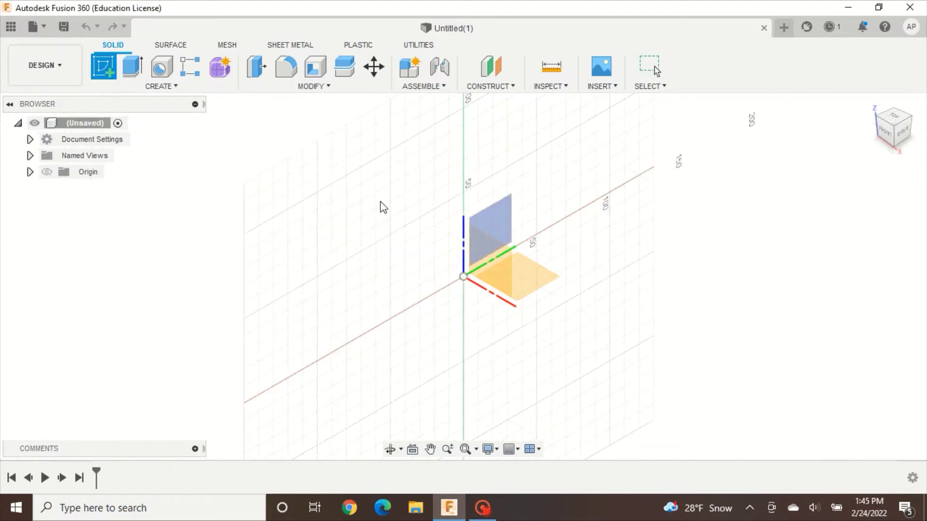
left_click(548, 275)
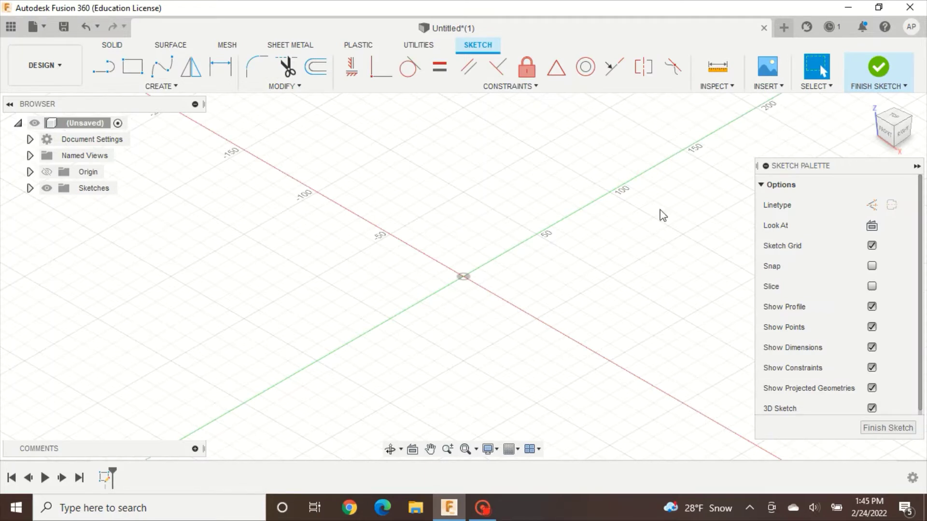
left_click(884, 115)
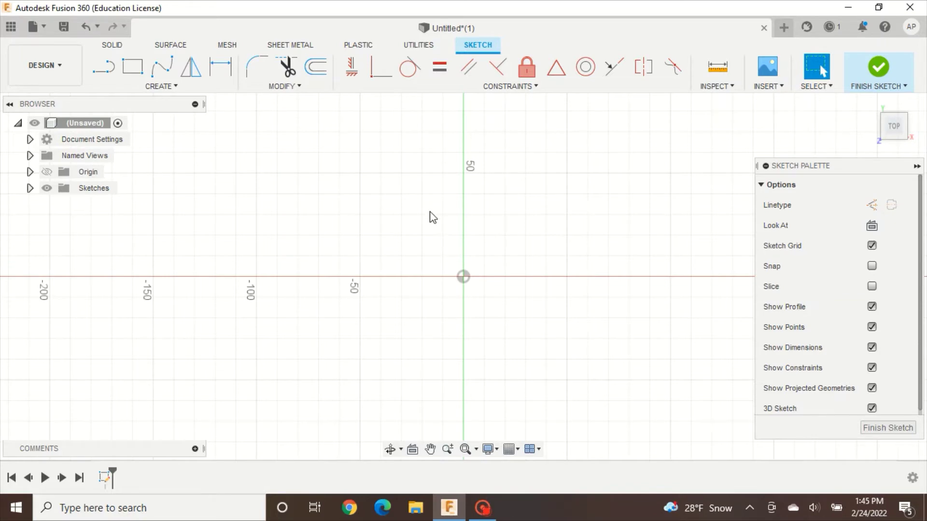
Step: Sketch a center rectangle about 250 by 115 mm, centred on the origin
left_click(180, 89)
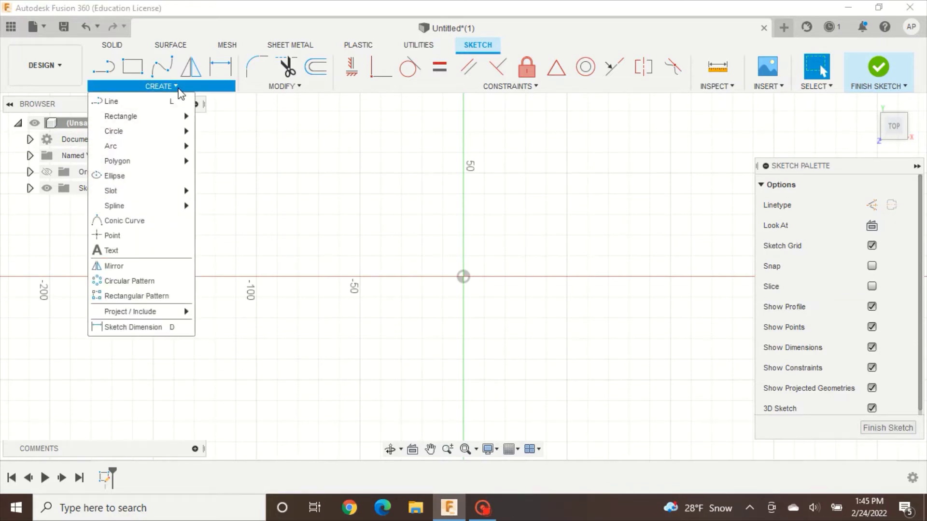
mouse_move(149, 124)
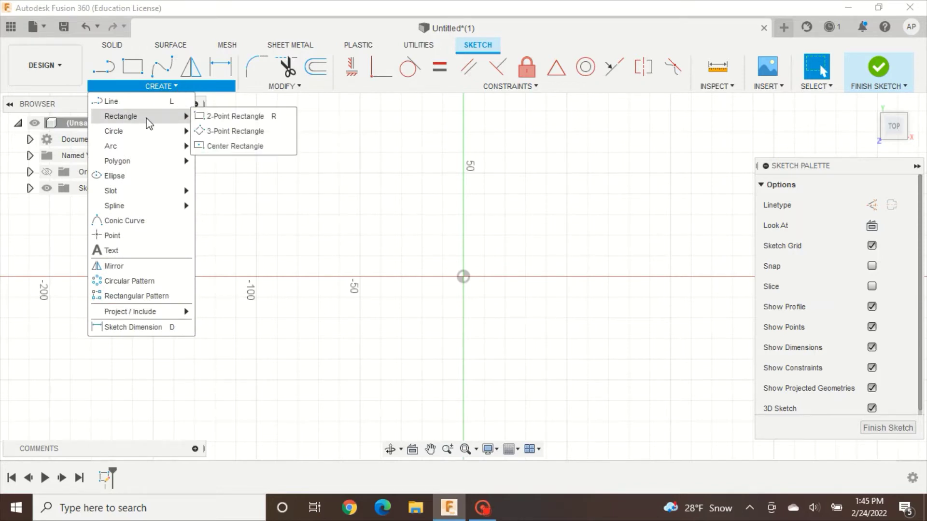
left_click(234, 147)
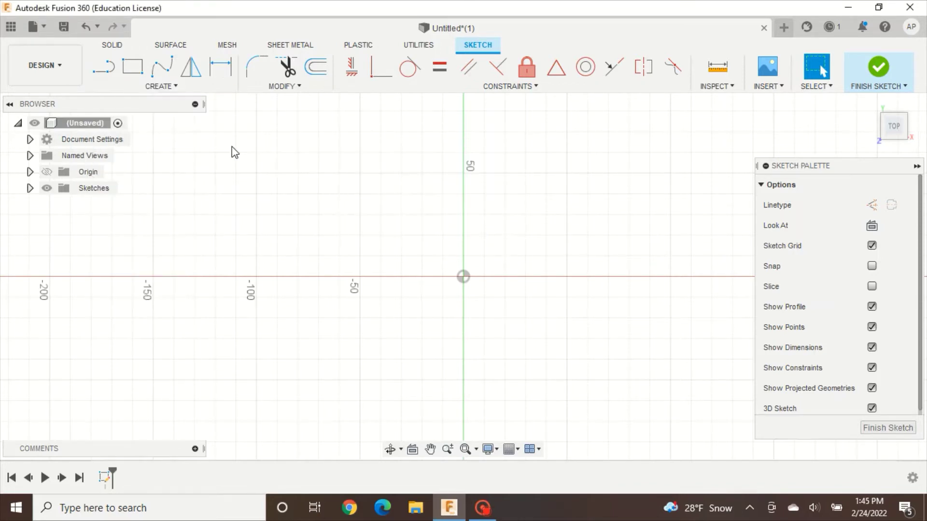
left_click(463, 277)
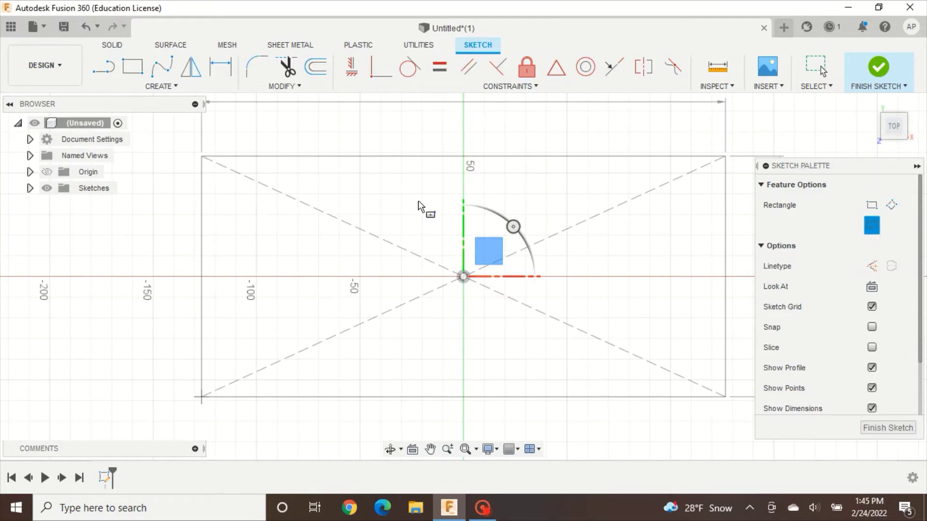
key("Return")
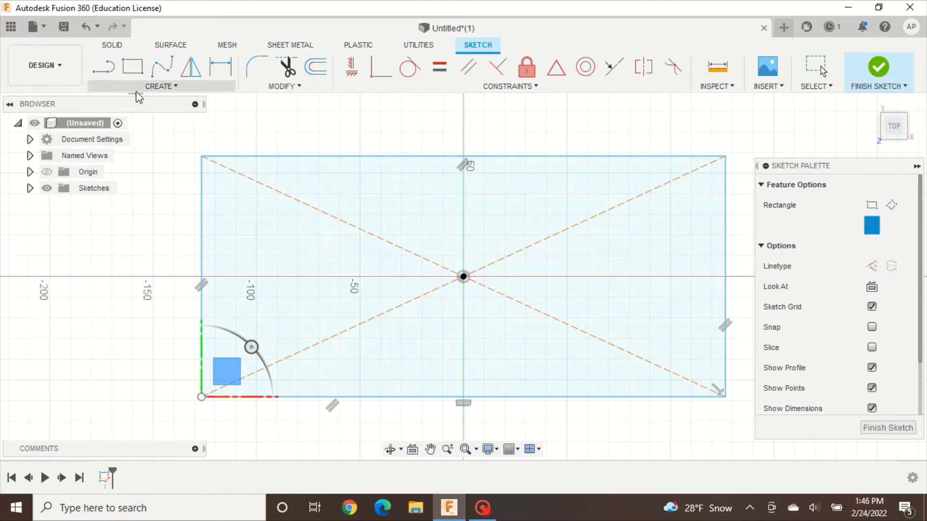
Step: Draw a vertical line through the origin from the midpoint of the rectangle's upper edge to the midpoint of its lower edge
left_click(154, 86)
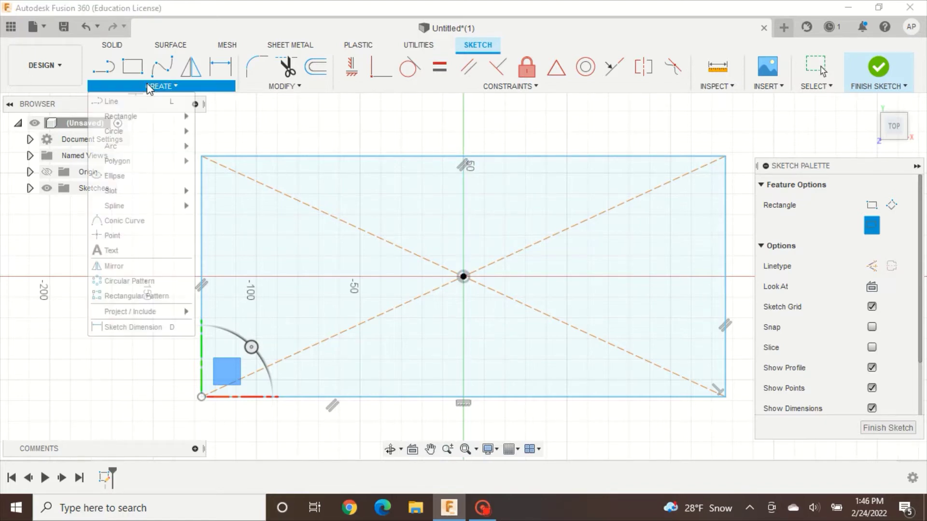
left_click(142, 103)
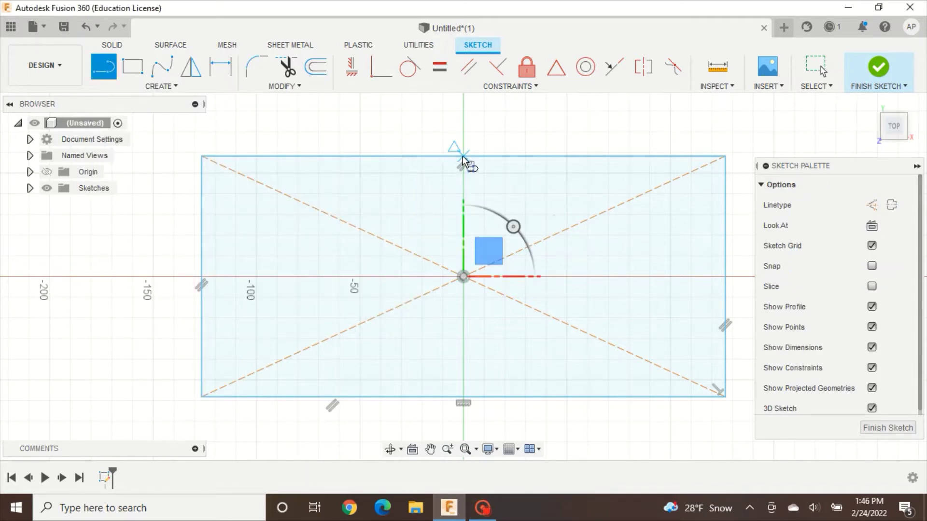
left_click(462, 157)
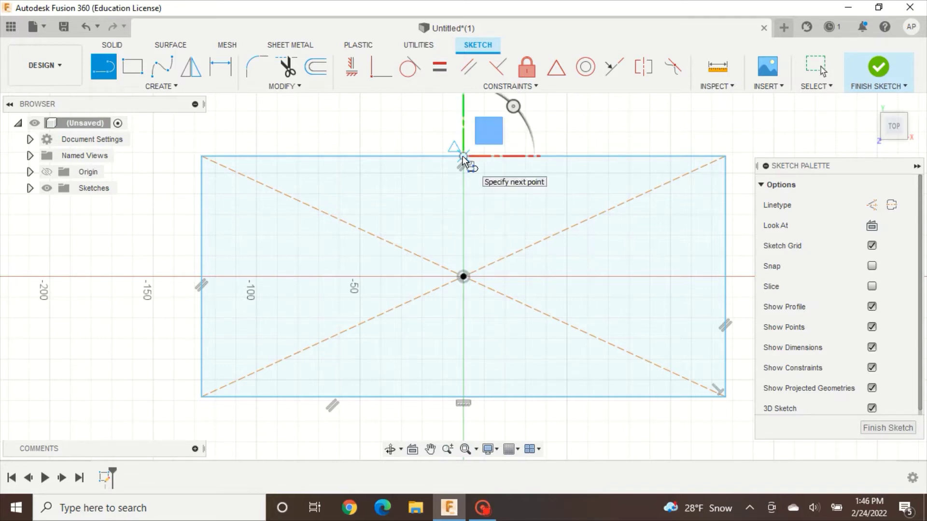
left_click(463, 398)
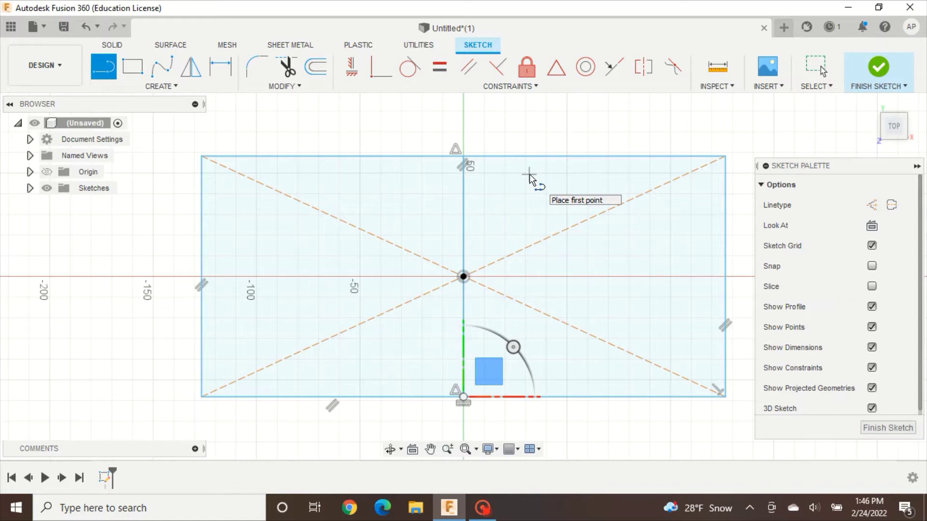
Step: Offset the vertical centre line 1 mm toward the rectangle's left side
left_click(316, 73)
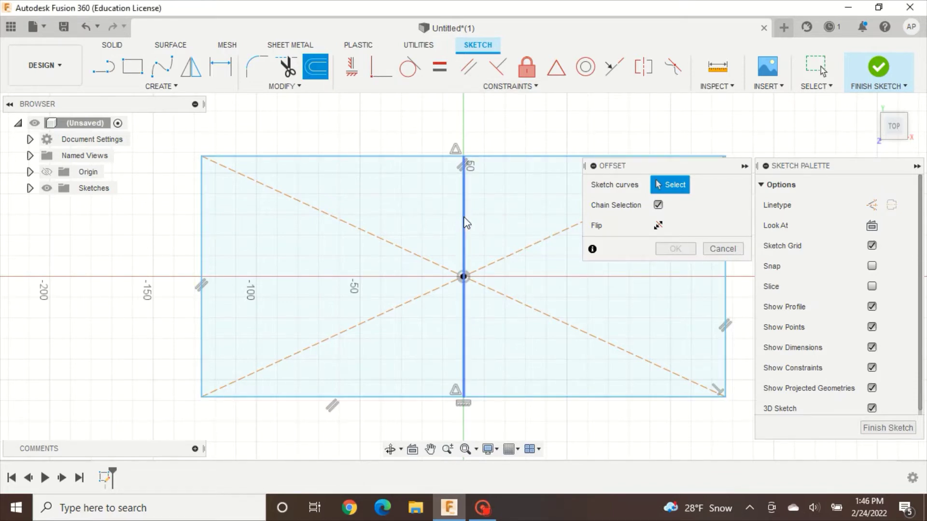
left_click(465, 222)
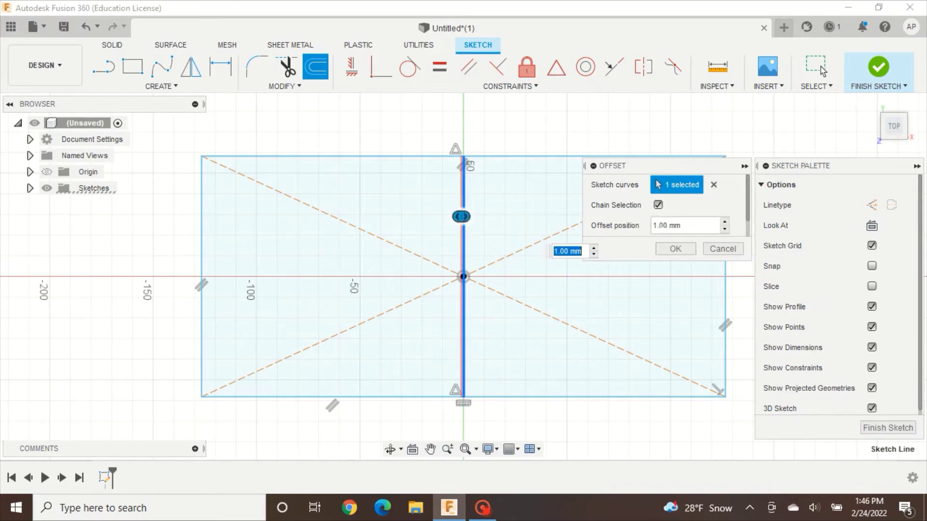
left_click(676, 249)
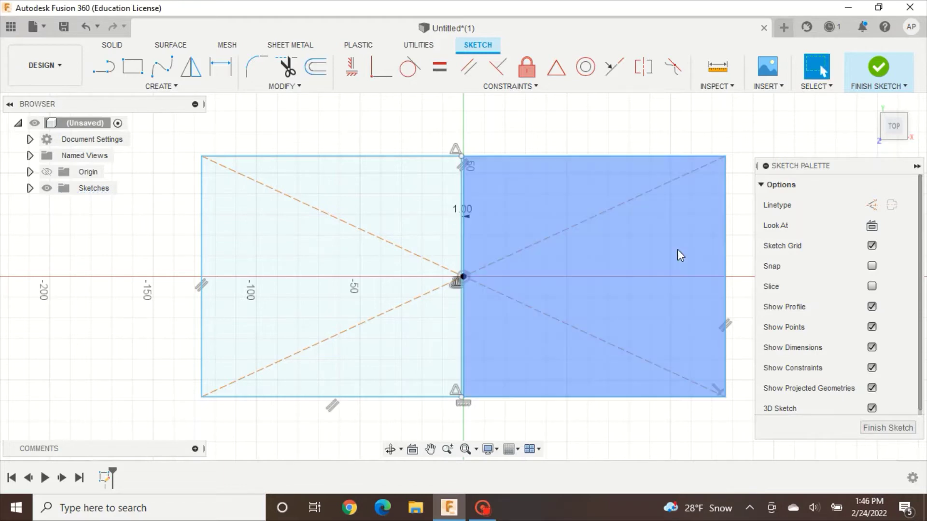
Step: Offset the vertical centre line by -1 mm to add a matching line on its right side
left_click(316, 68)
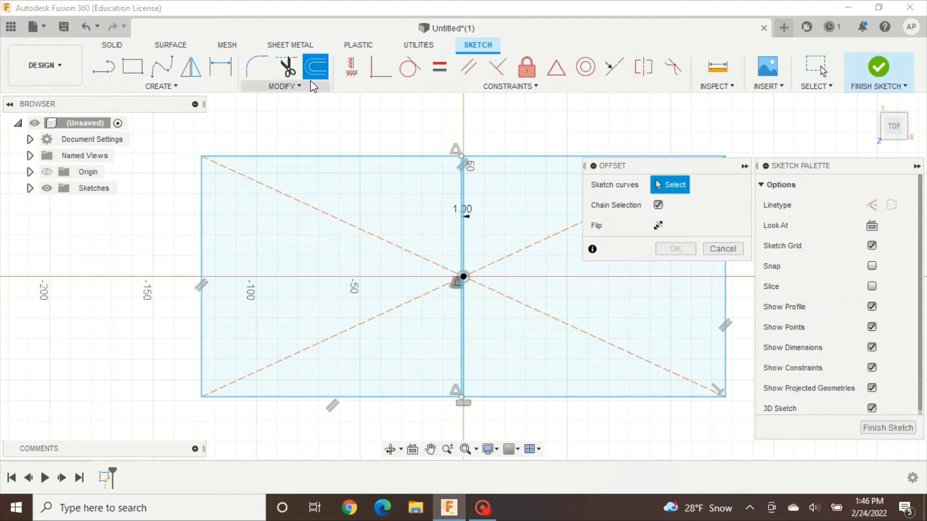
left_click(301, 89)
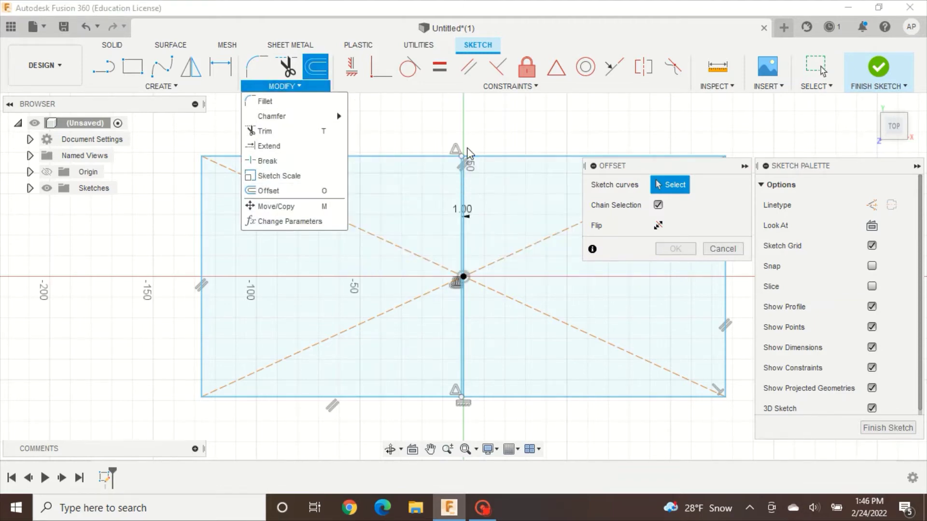
scroll(473, 230, "up", 1)
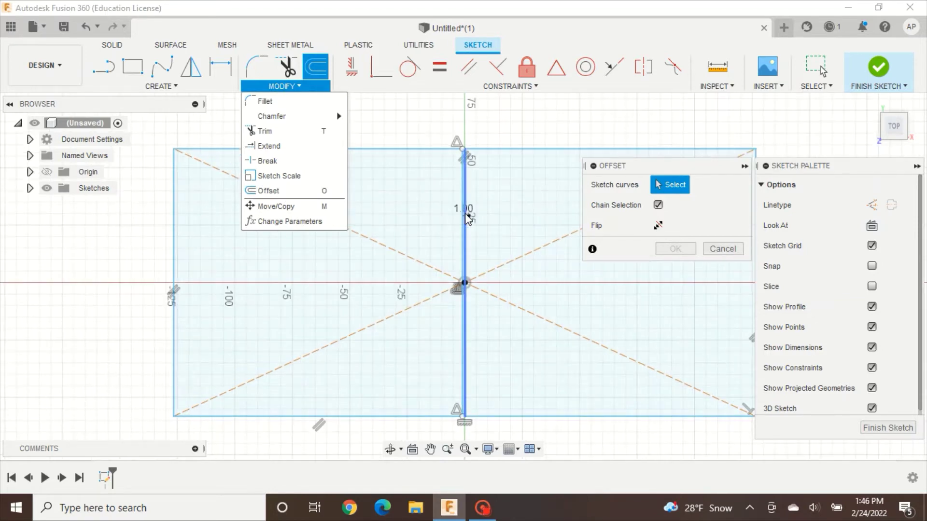
left_click(463, 217)
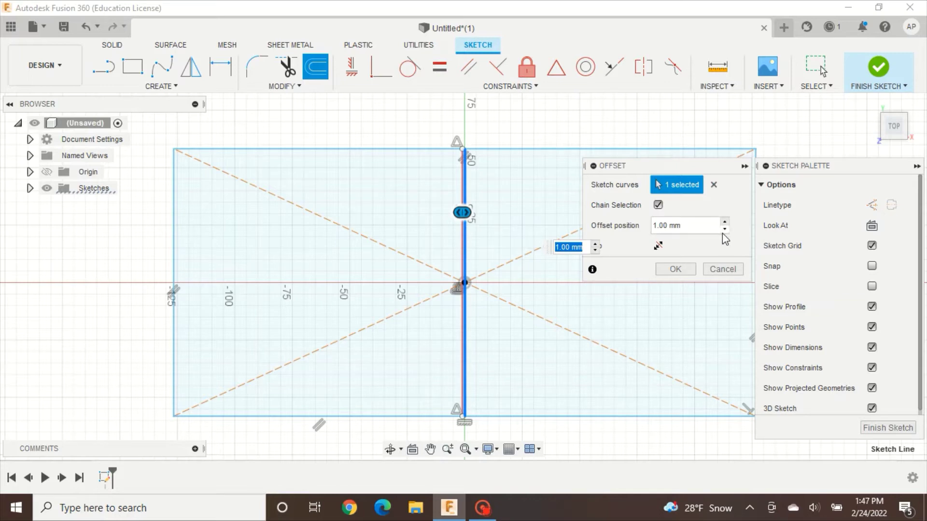
left_click(724, 231)
left_click(725, 230)
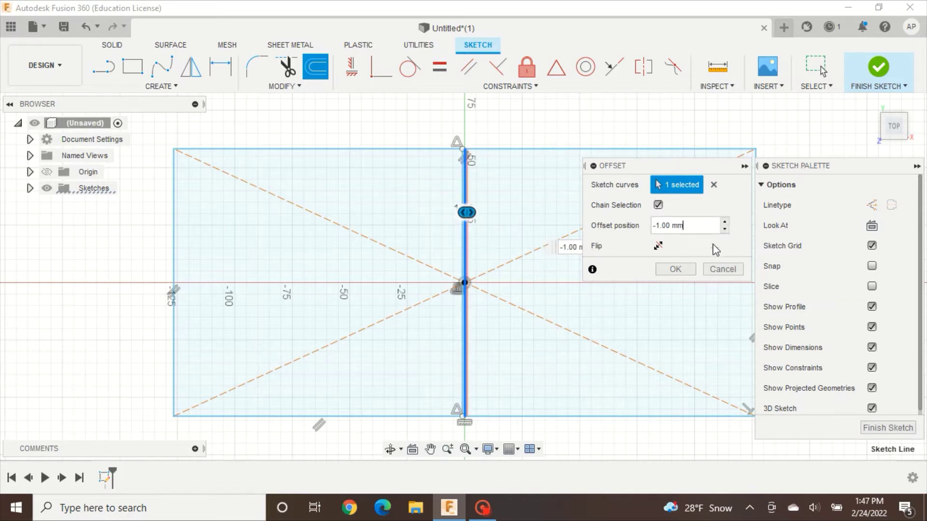
left_click(675, 270)
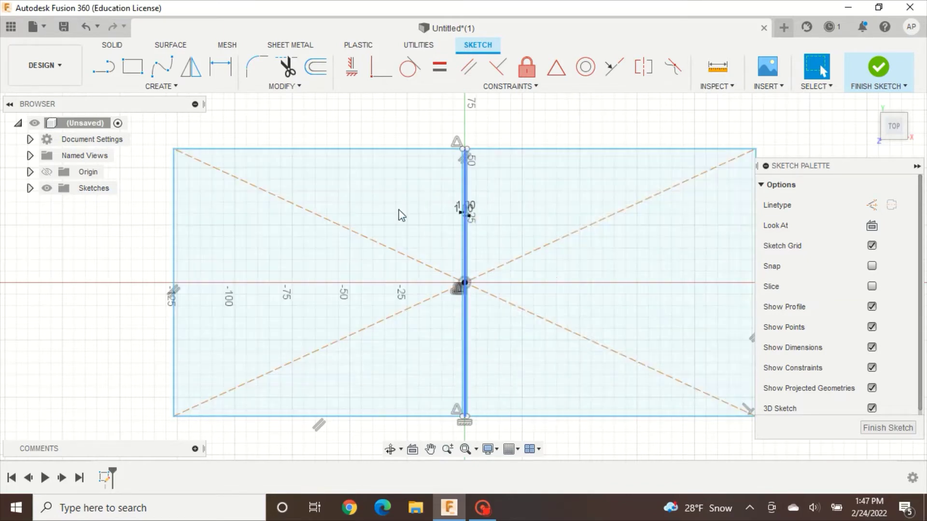
Step: Check the spacing of the two offset lines around the centre line and finish the sketch
scroll(462, 234, "down", 1)
scroll(462, 234, "up", 5)
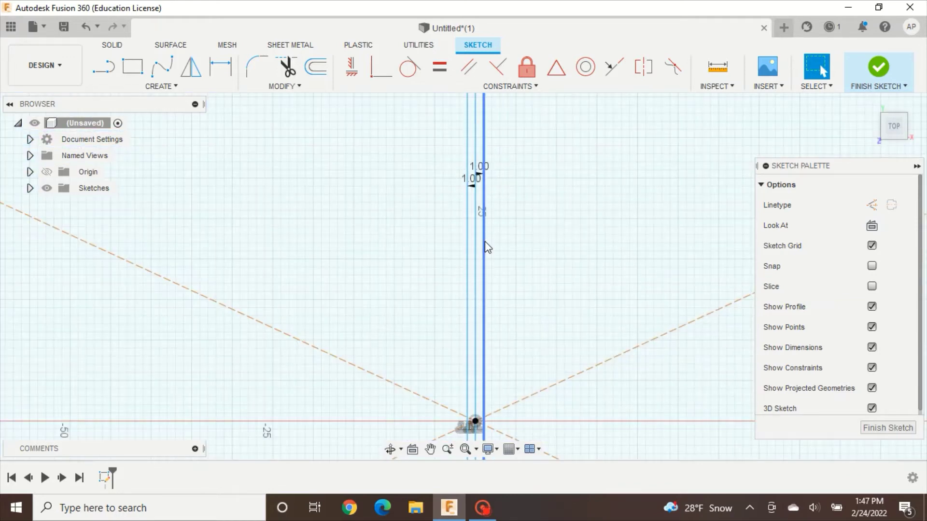
scroll(524, 257, "down", 2)
scroll(524, 265, "down", 4)
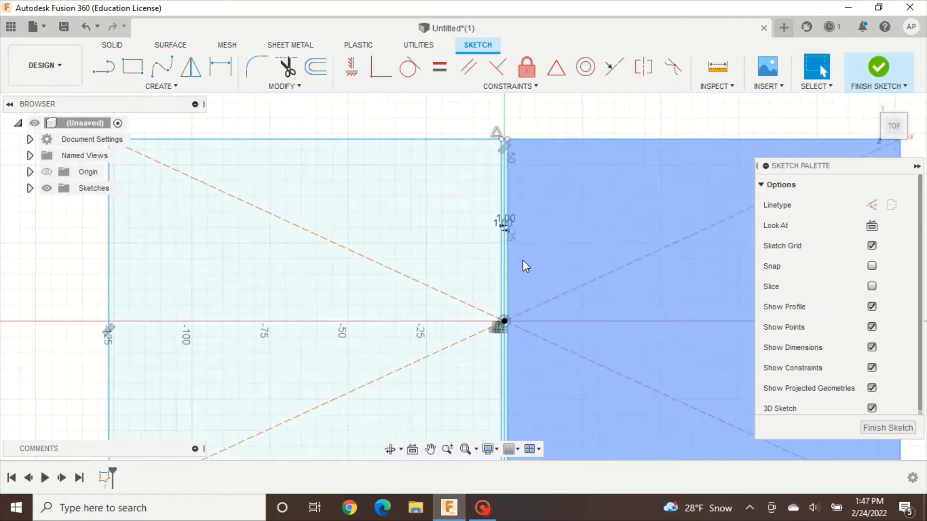
middle_click_drag(627, 149, 562, 130)
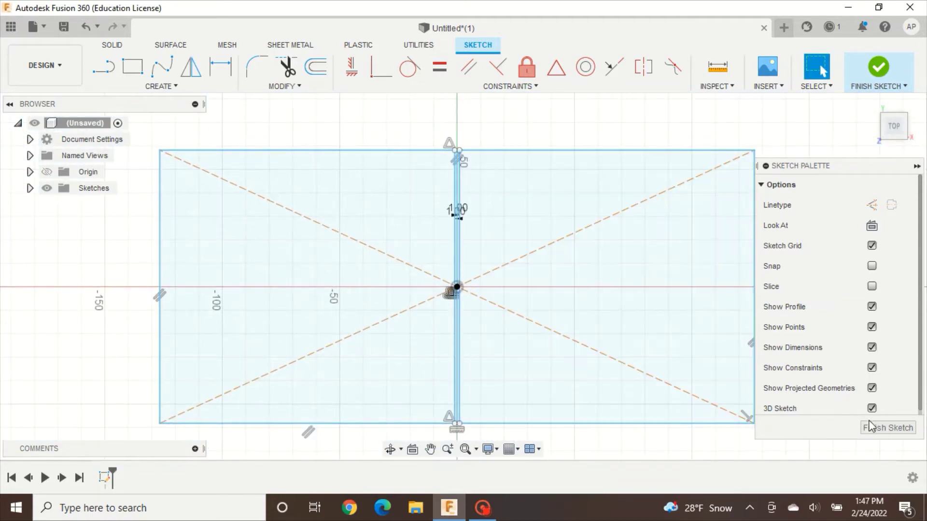
left_click(903, 433)
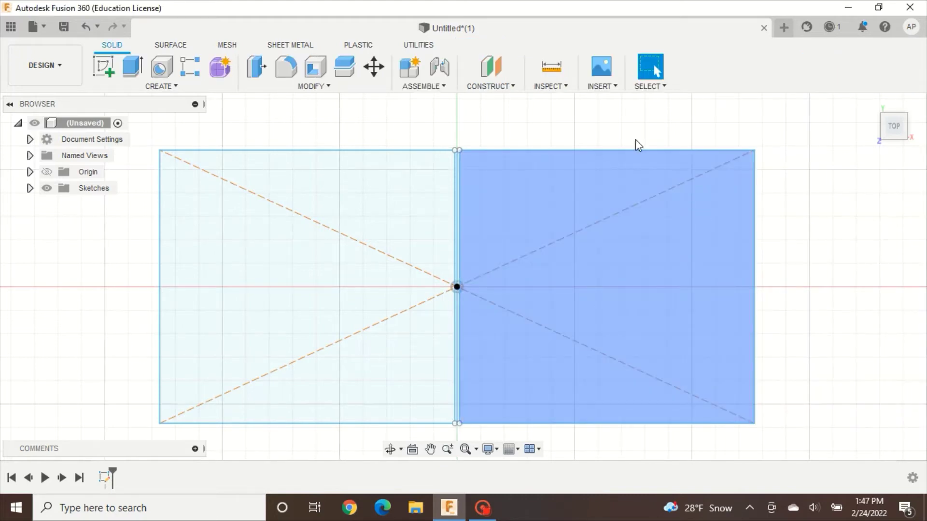
Step: Extrude the two large rectangular profiles 5 mm upward as new bodies, leaving out the narrow central strip
left_click(871, 103)
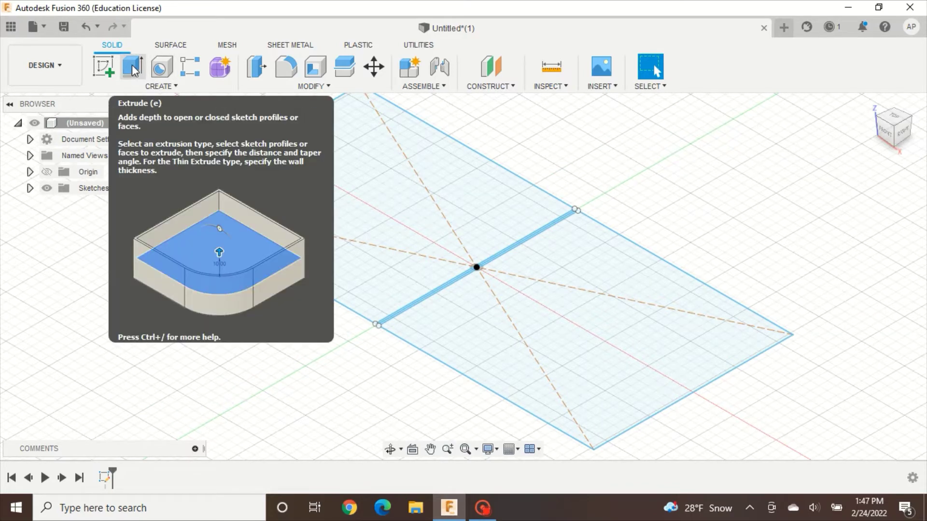
left_click(135, 85)
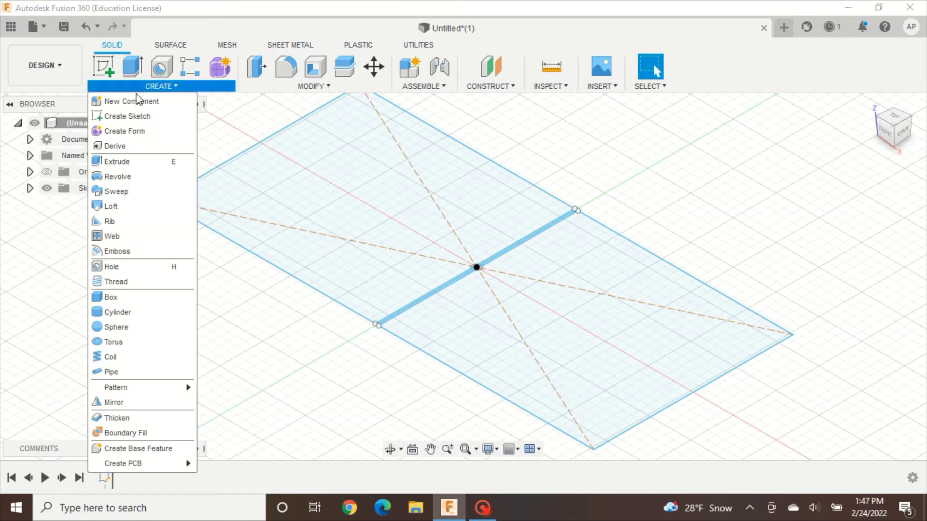
left_click(127, 162)
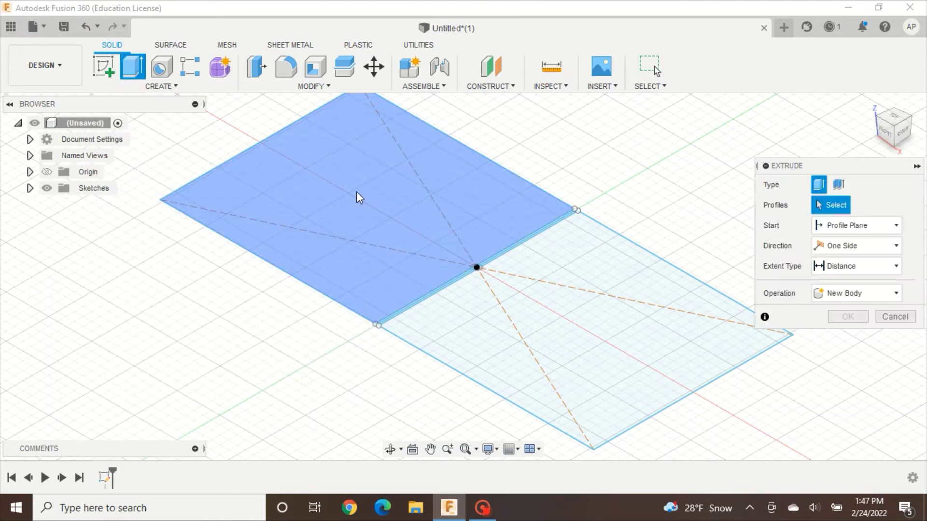
left_click(572, 300)
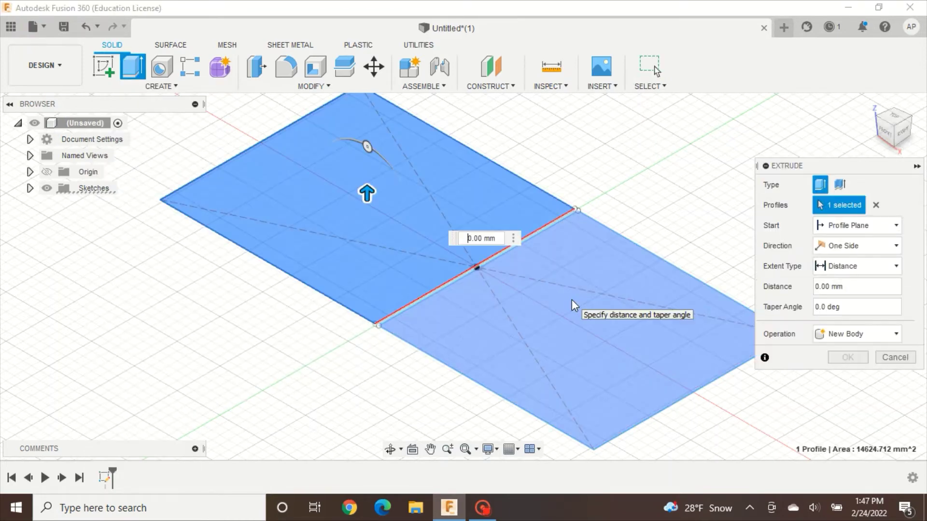
left_click(423, 230)
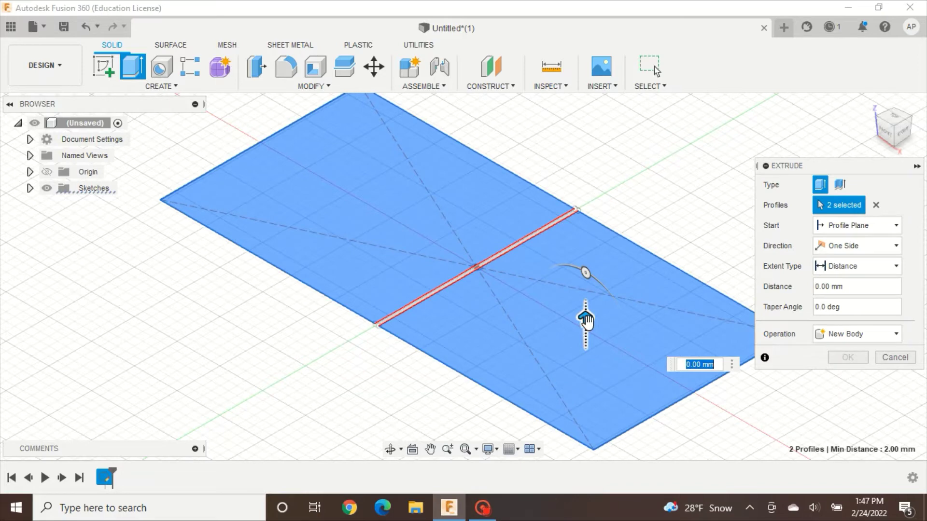
left_click_drag(586, 320, 585, 309)
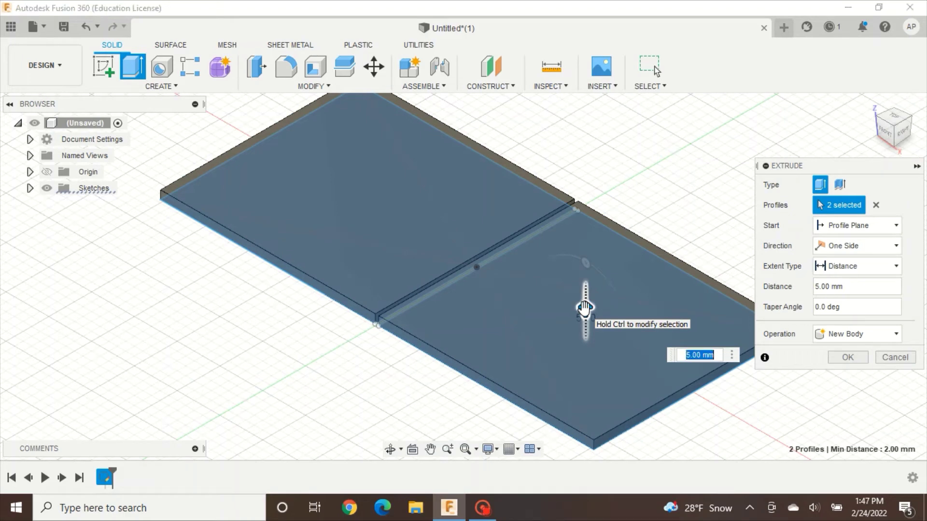
left_click(847, 358)
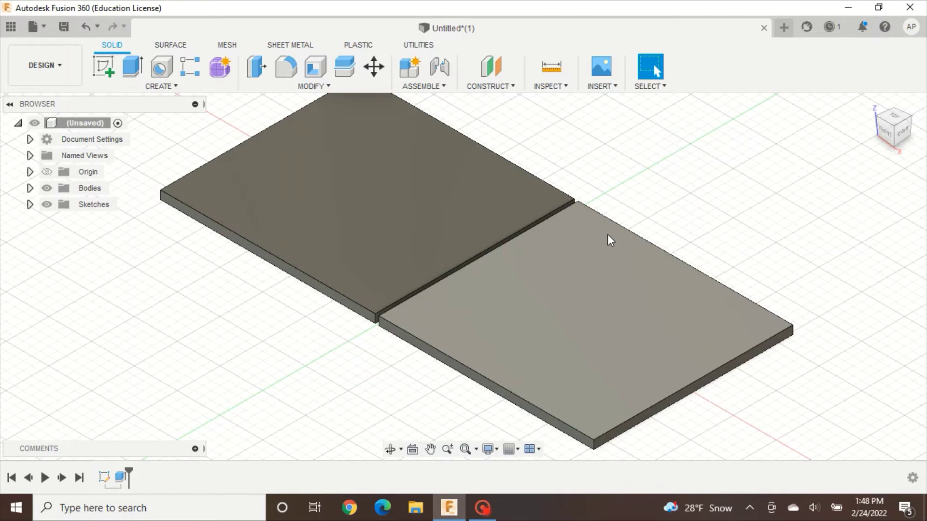
Step: Start a new sketch on the vertical XZ origin plane, which faces the plates' front edges and crosses the central gap
left_click(607, 234)
middle_click_drag(607, 233, 523, 226, "shift")
left_click(328, 236)
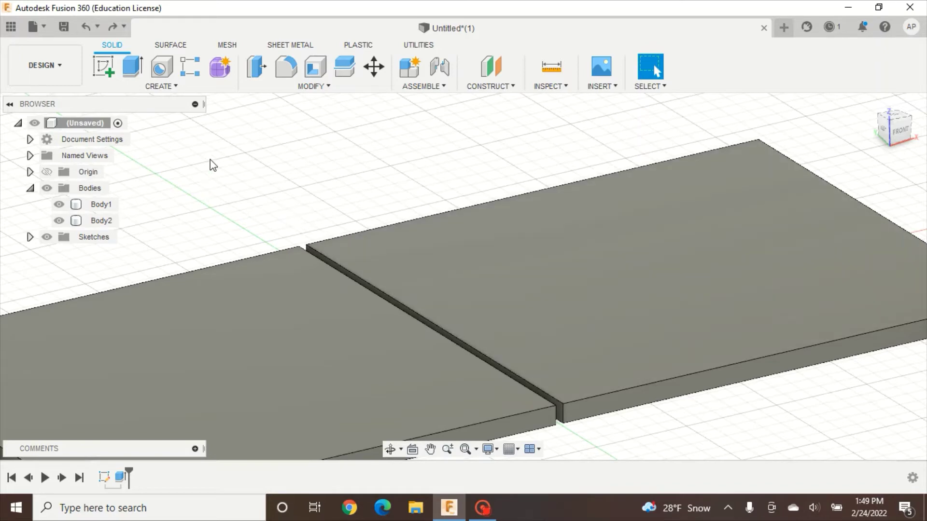
left_click(567, 144)
left_click(145, 86)
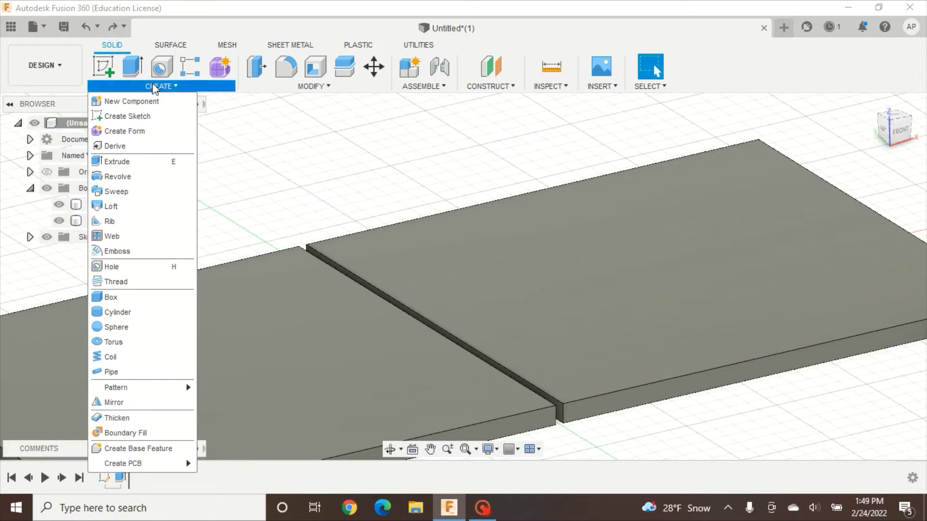
left_click(127, 117)
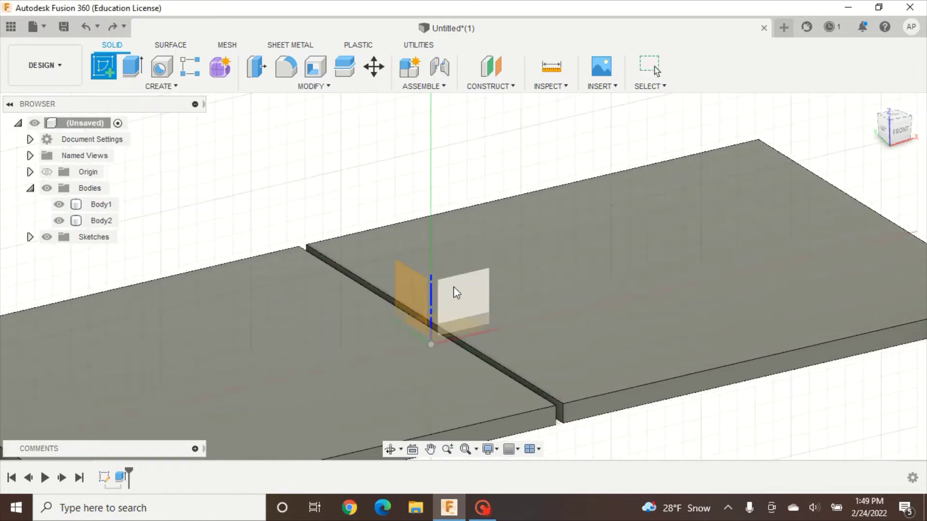
left_click(463, 294)
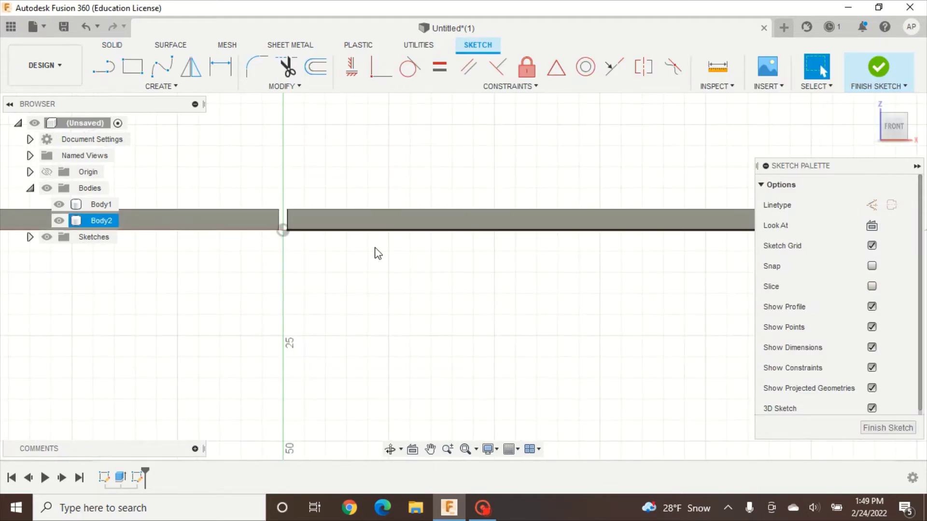
middle_click_drag(378, 254, 470, 310)
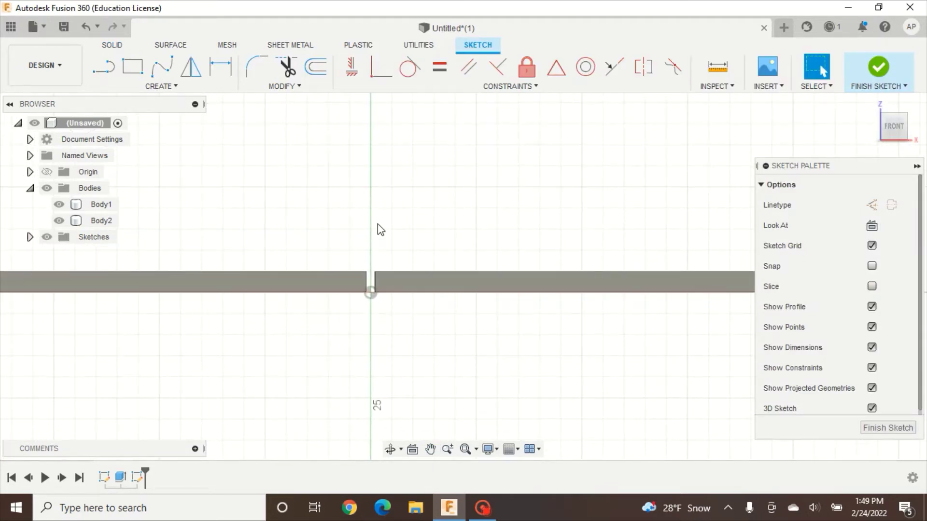
Step: Draw a center diameter circle centred on the origin at the base of the gap, reaching up to the plates' top surface
left_click(177, 90)
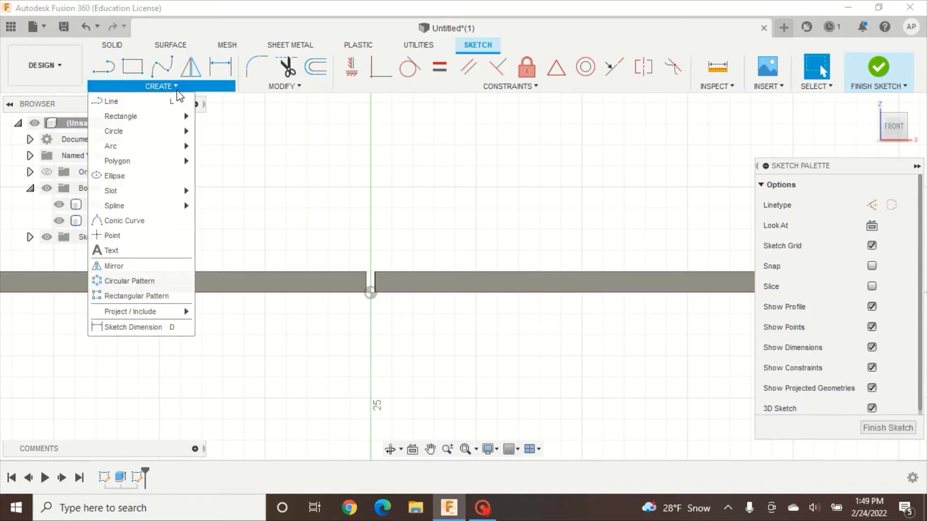
mouse_move(123, 136)
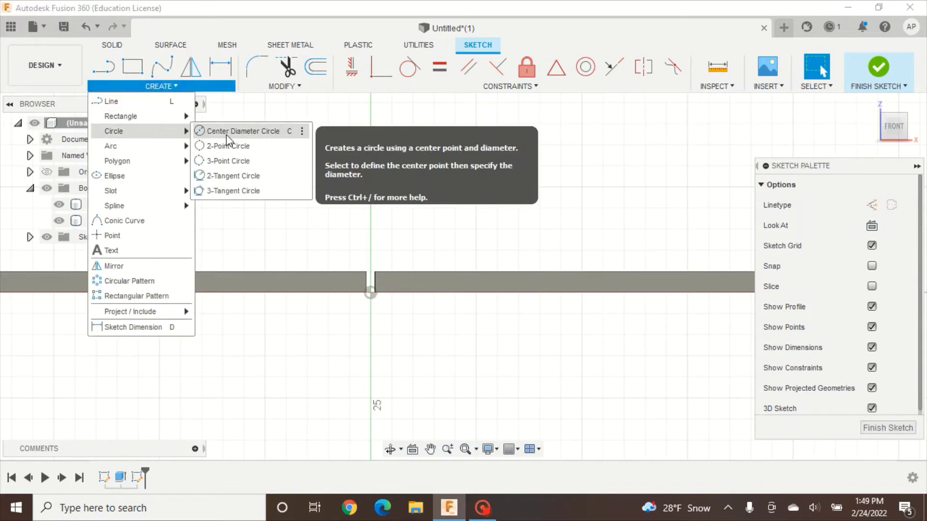
left_click(242, 131)
left_click(370, 292)
scroll(371, 295, "up", 2)
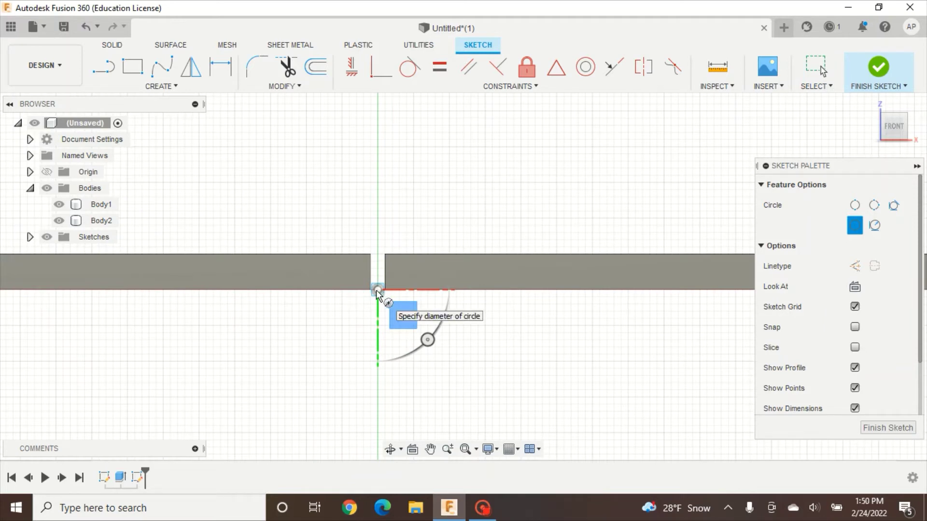
left_click(375, 256)
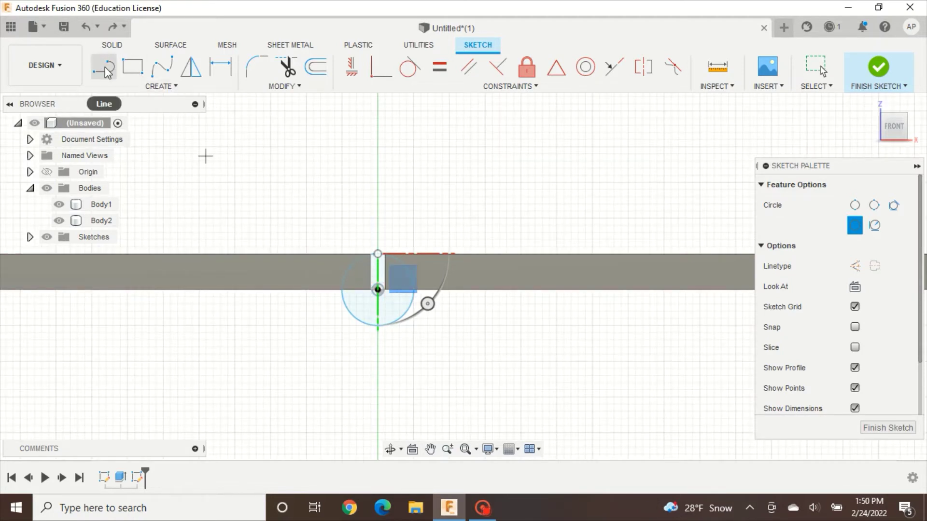
Step: Begin a second center diameter circle on the origin, concentric with the first circle
left_click(154, 88)
mouse_move(148, 128)
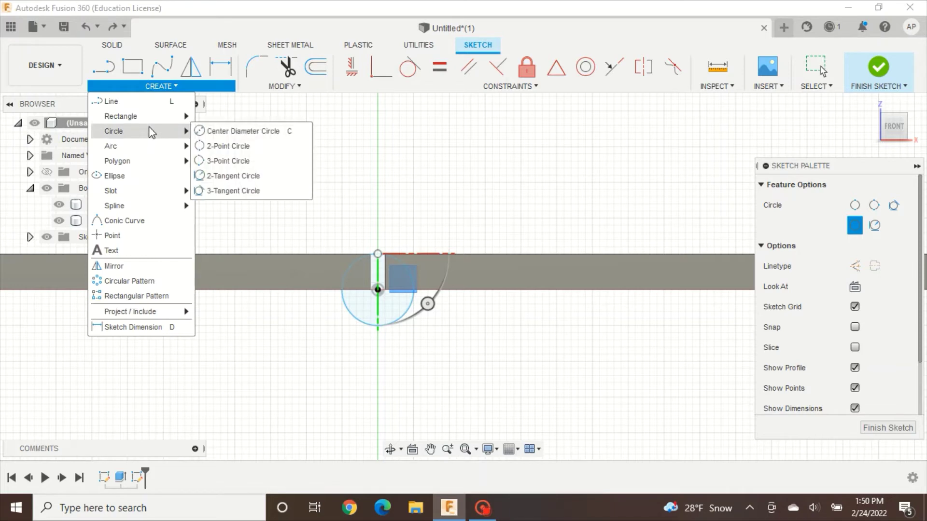
left_click(232, 133)
left_click(377, 289)
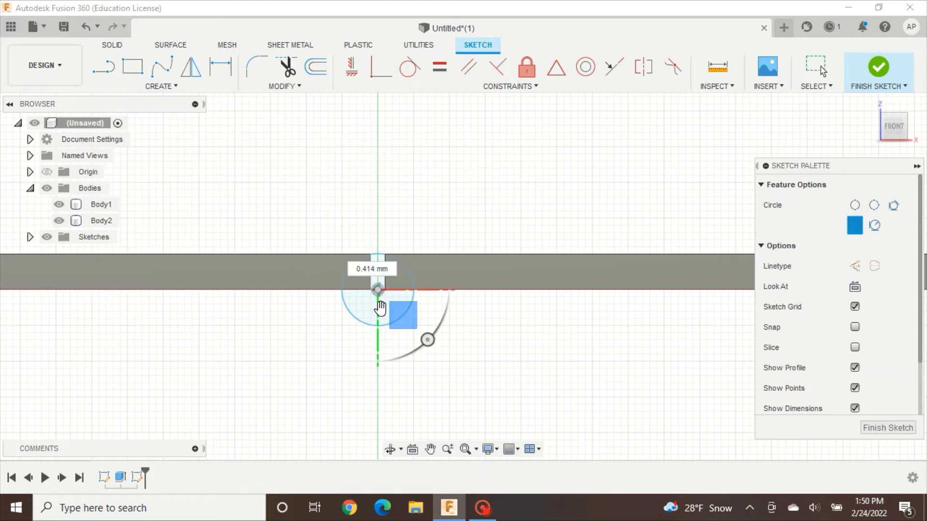